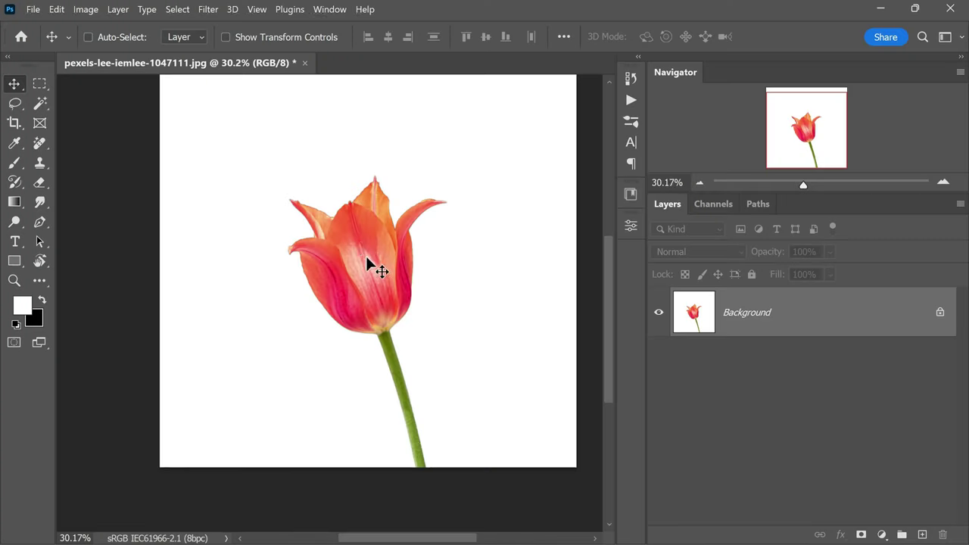
- Add a white #ffffff Solid Color fill layer over the tulip and rename it 'Background'
{"action": "scroll", "coordinate": [377, 268], "scroll_direction": "up", "scroll_amount": 3}
{"action": "scroll", "coordinate": [334, 185], "scroll_direction": "down", "scroll_amount": 4}
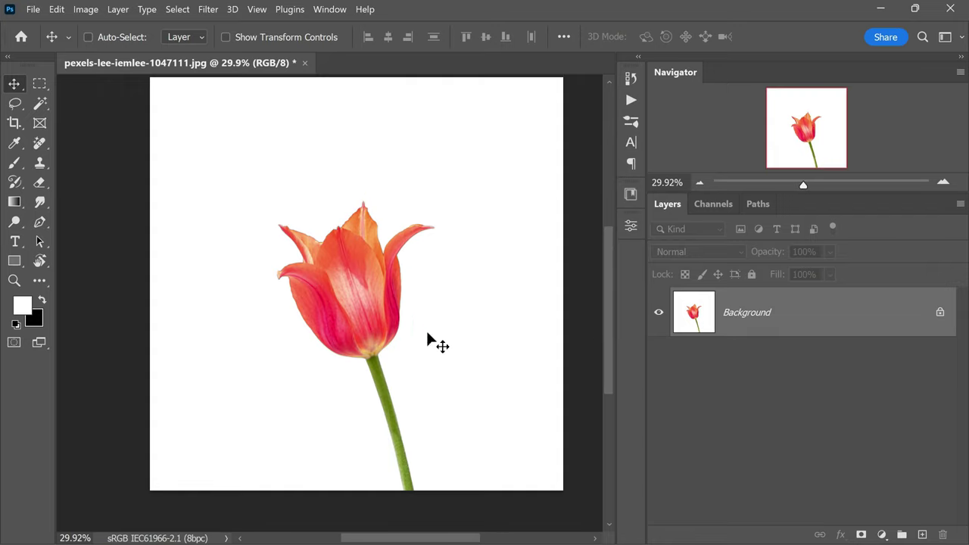
{"action": "left_click", "coordinate": [882, 535]}
{"action": "left_click", "coordinate": [909, 264]}
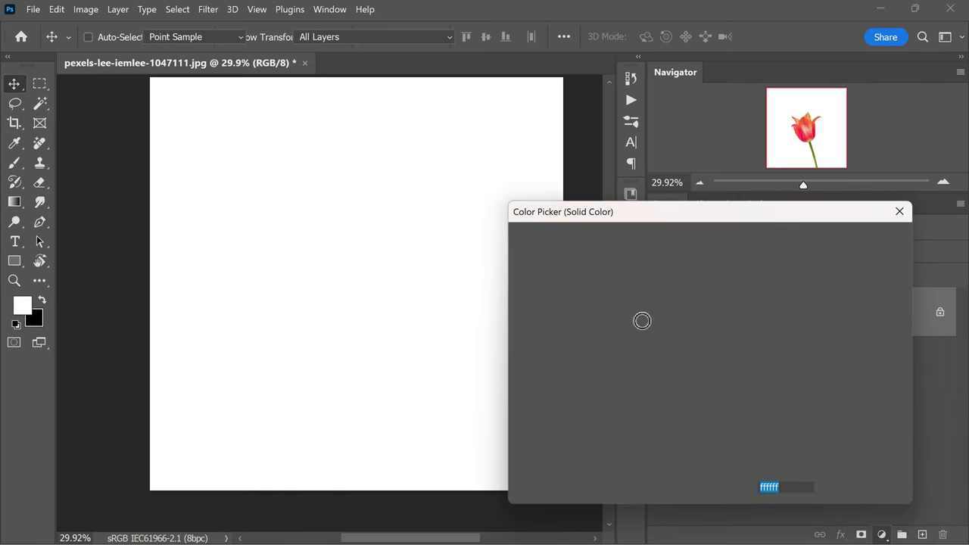
{"action": "mouse_move", "coordinate": [523, 356]}
{"action": "left_mouse_down"}
{"action": "mouse_move", "coordinate": [507, 386]}
{"action": "mouse_move", "coordinate": [509, 240]}
{"action": "mouse_move", "coordinate": [522, 403]}
{"action": "mouse_move", "coordinate": [485, 335]}
{"action": "mouse_move", "coordinate": [483, 236]}
{"action": "left_mouse_up"}
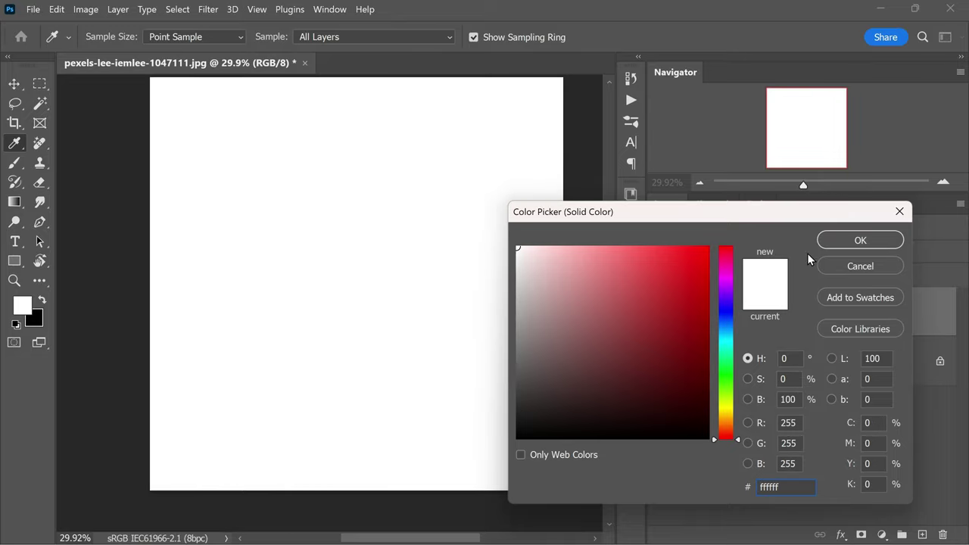
{"action": "left_click", "coordinate": [836, 241]}
{"action": "double_click", "coordinate": [797, 313]}
{"action": "type", "text": "Background"}
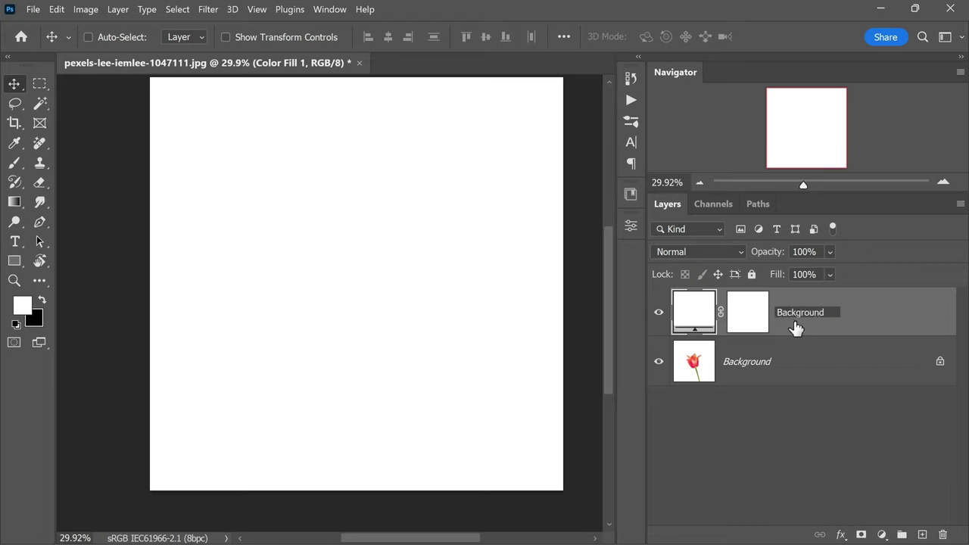
{"action": "key", "text": "Return"}
- Duplicate the tulip photo layer as 'Reference' and drag it above the white fill layer
{"action": "right_click", "coordinate": [757, 377]}
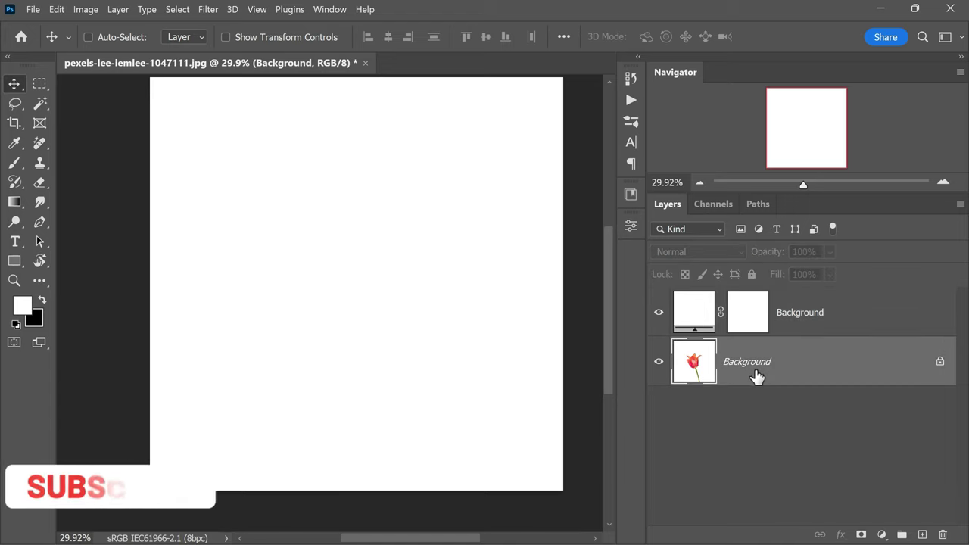
{"action": "left_click", "coordinate": [861, 399]}
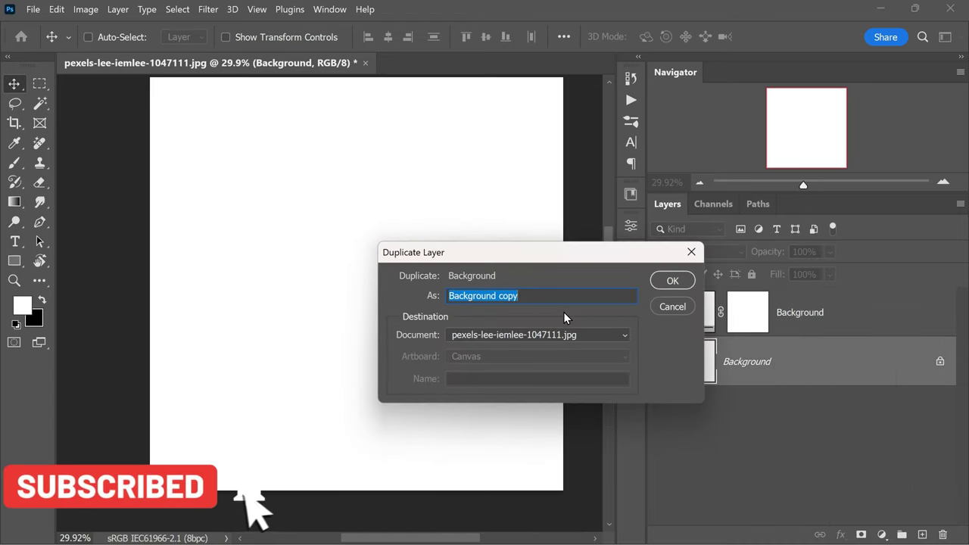
{"action": "type", "text": "Refere"}
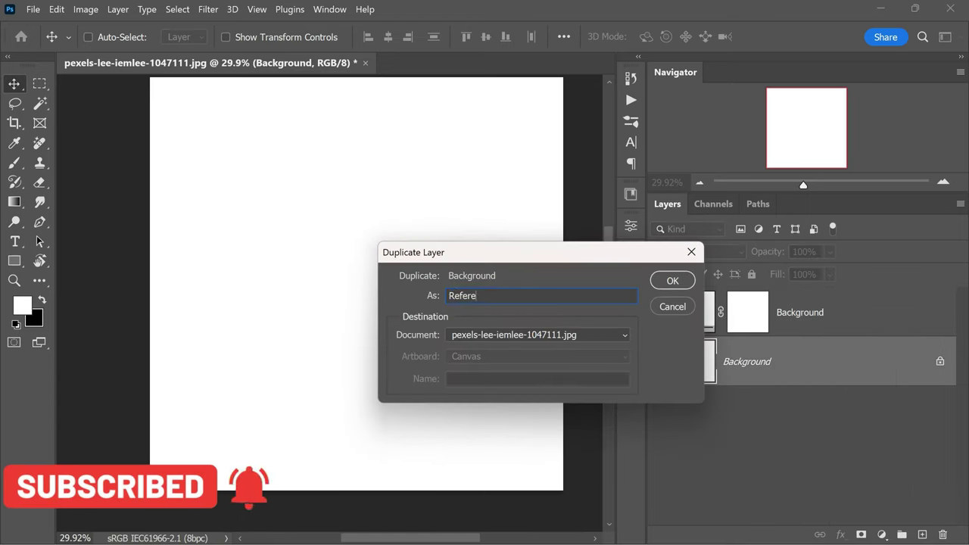
{"action": "type", "text": "nce"}
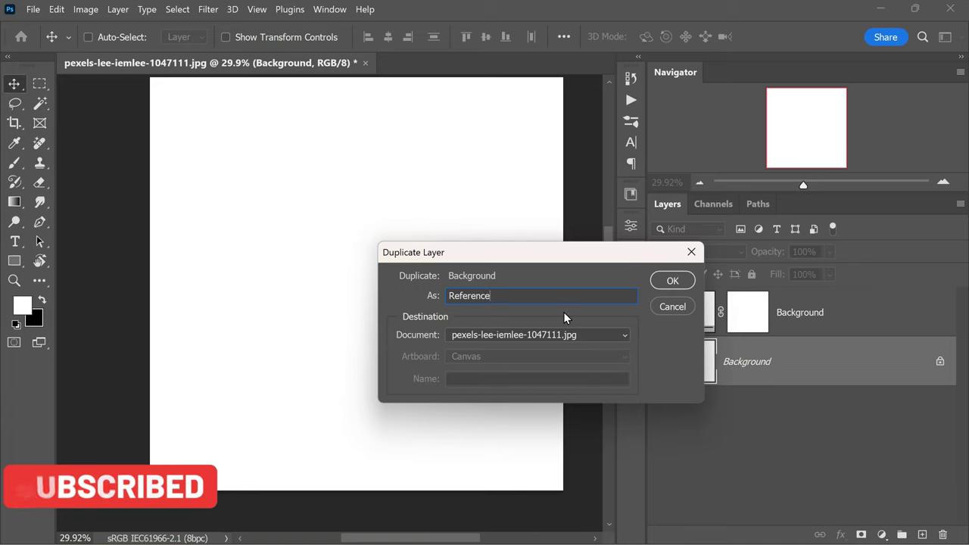
{"action": "left_click", "coordinate": [660, 284]}
{"action": "left_click_drag", "start_coordinate": [777, 379], "coordinate": [801, 301]}
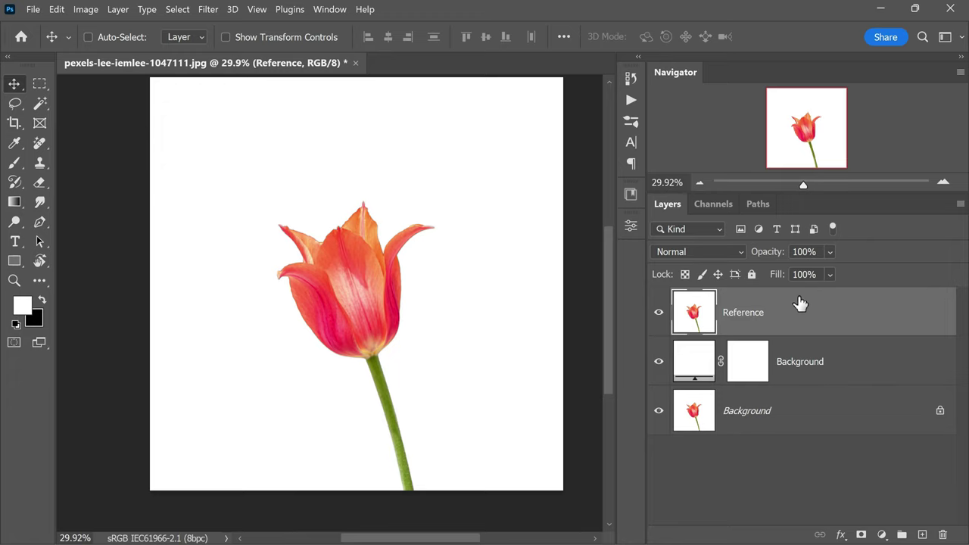
{"action": "left_click", "coordinate": [770, 416]}
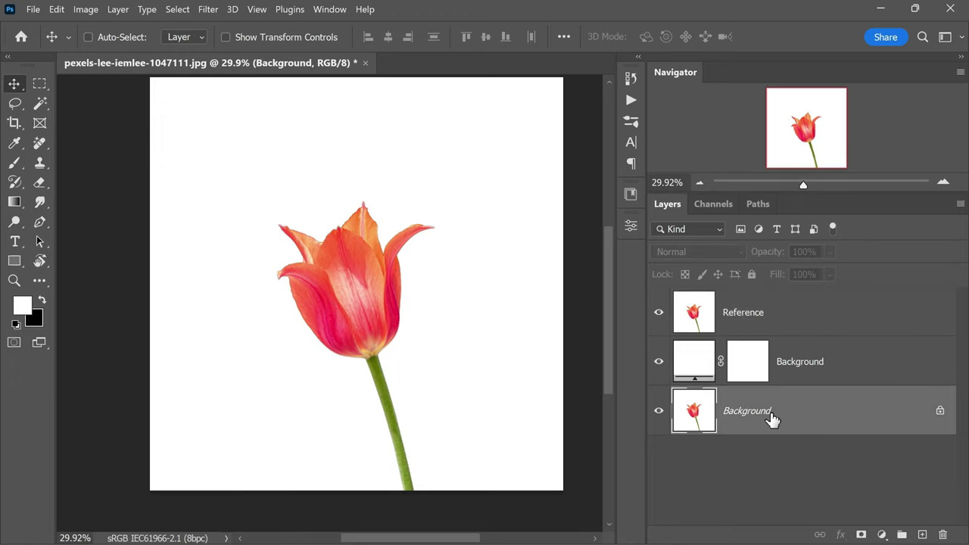
- Duplicate the tulip photo again, move the copy above the white fill, and set it to 1% opacity
{"action": "right_click", "coordinate": [770, 416]}
{"action": "left_click", "coordinate": [852, 272]}
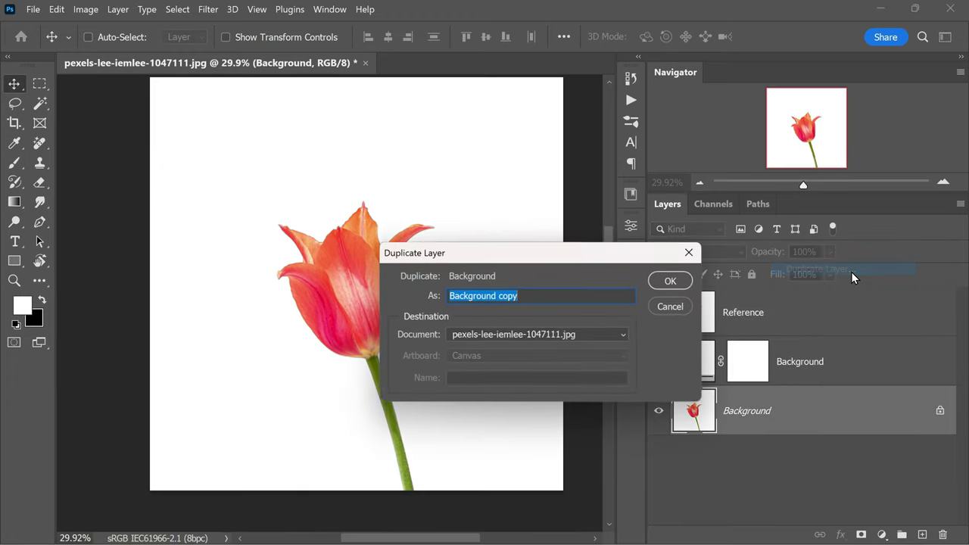
{"action": "left_click", "coordinate": [667, 282]}
{"action": "left_click_drag", "start_coordinate": [809, 417], "coordinate": [809, 349]}
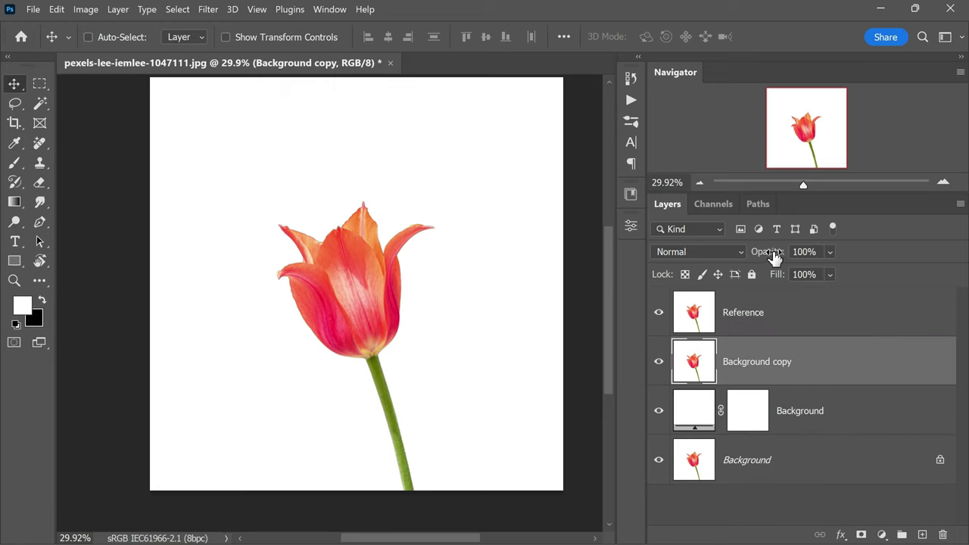
{"action": "left_click_drag", "start_coordinate": [774, 258], "coordinate": [702, 262]}
- Add an empty Layer 1, select it together with Background copy, and hide Reference
{"action": "left_click", "coordinate": [923, 535]}
{"action": "key", "text": "ctrl"}
{"action": "left_click", "coordinate": [771, 410], "text": "ctrl"}
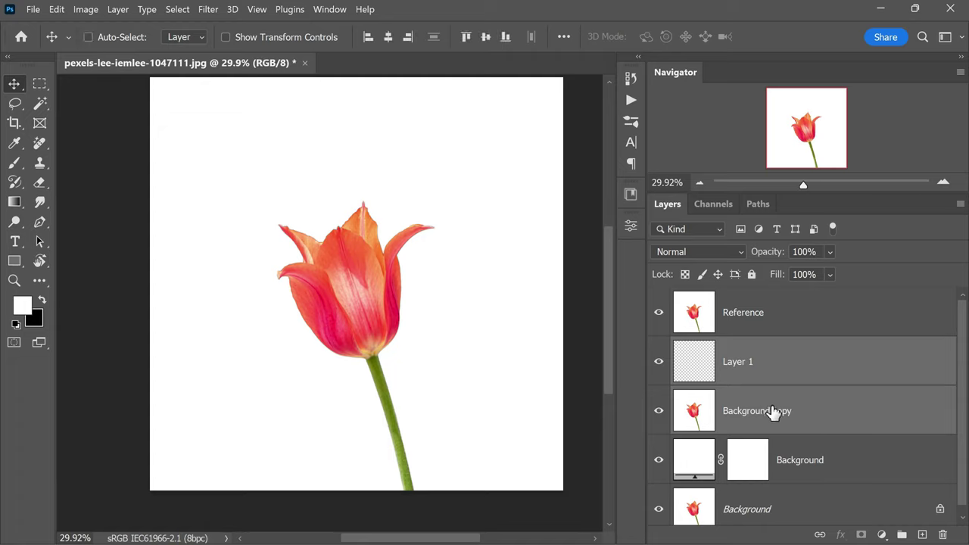
{"action": "left_click", "coordinate": [660, 315]}
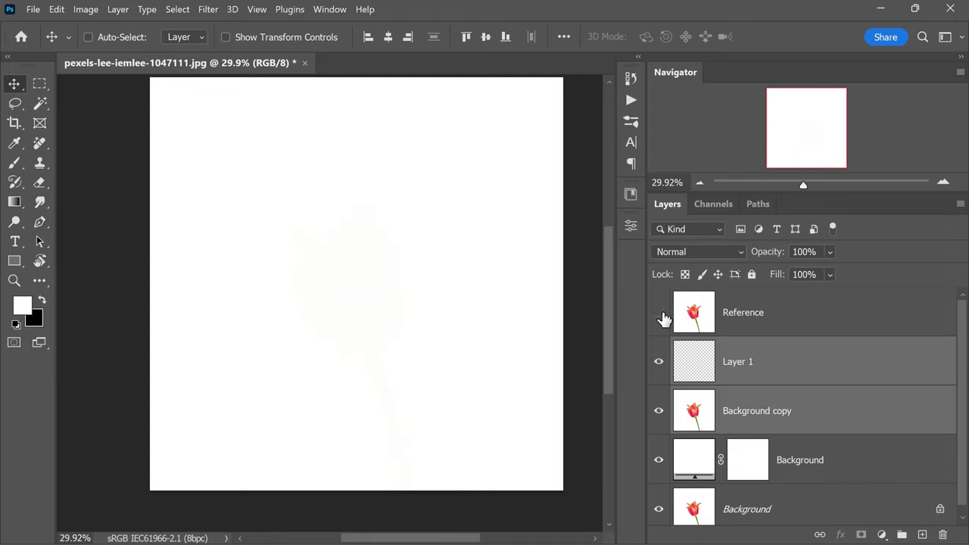
- Merge Background copy into Layer 1 and rename the result 'Painting Layer'
{"action": "right_click", "coordinate": [768, 368]}
{"action": "left_click", "coordinate": [851, 466]}
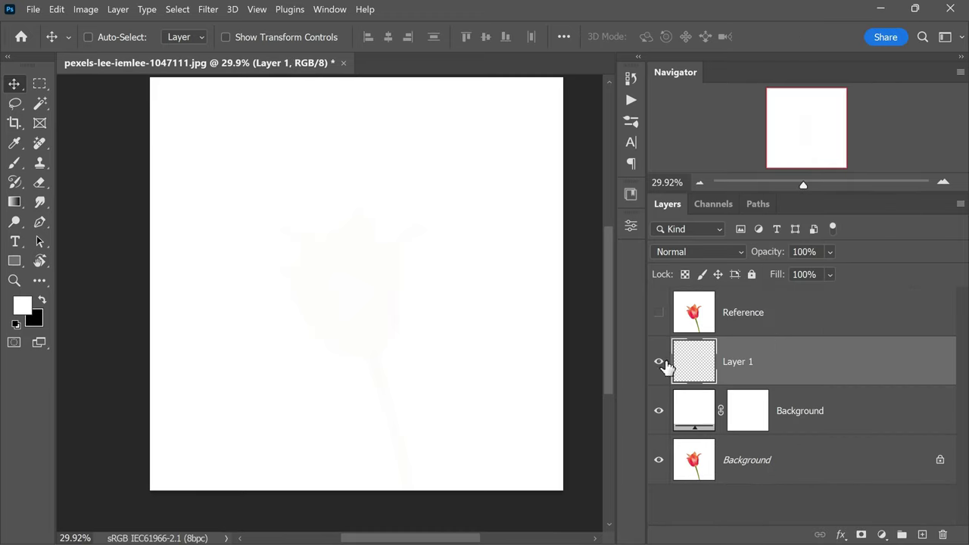
{"action": "double_click", "coordinate": [735, 361]}
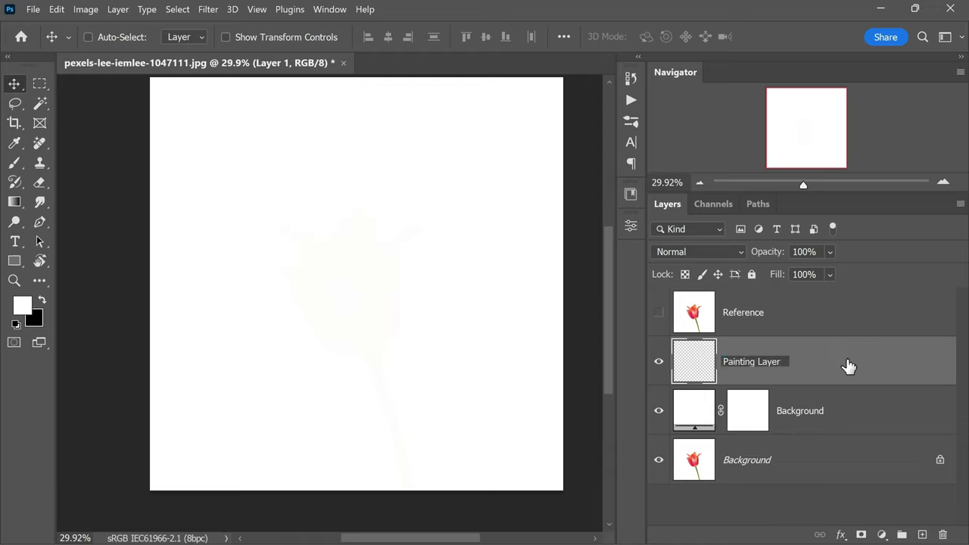
{"action": "left_click", "coordinate": [848, 366]}
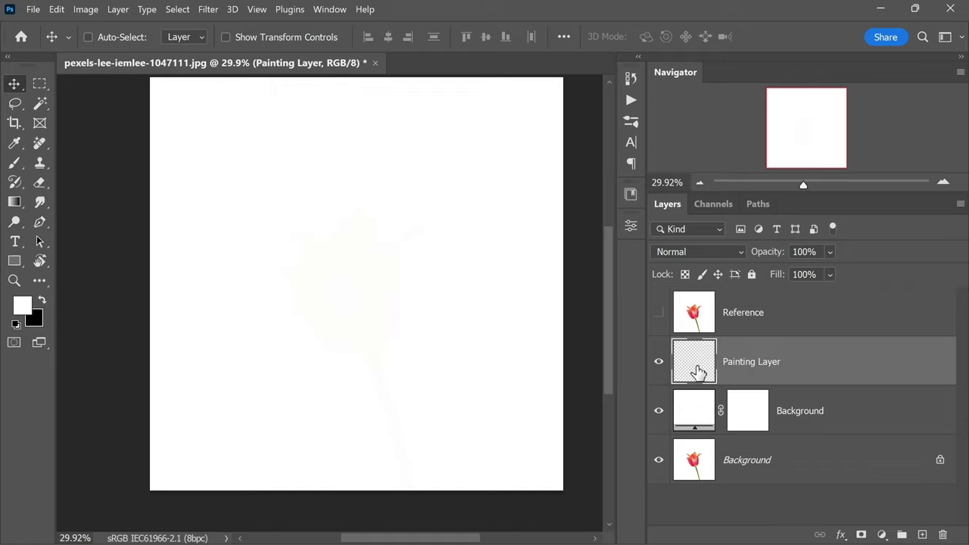
- Toggle Reference's visibility on and off to compare, leaving it hidden
{"action": "left_click", "coordinate": [660, 315]}
{"action": "left_click", "coordinate": [660, 315]}
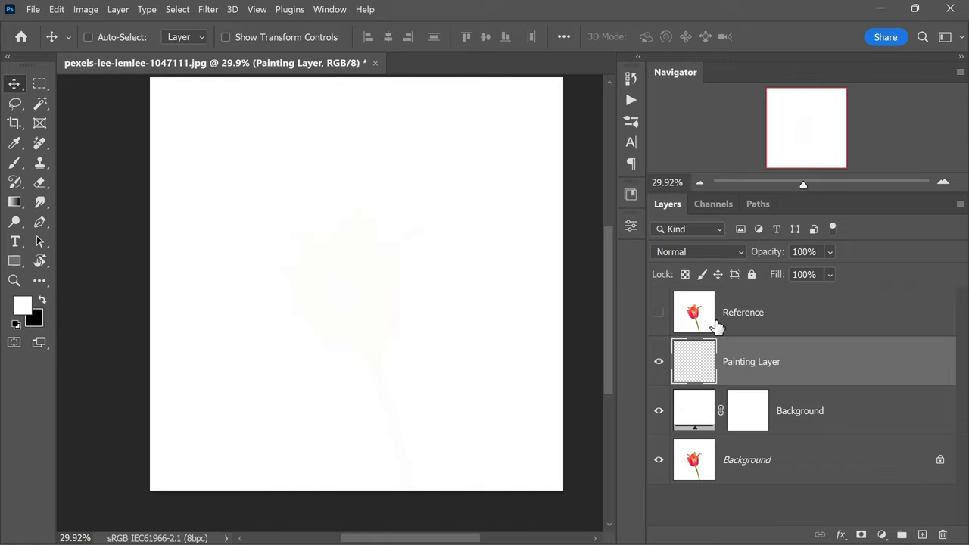
{"action": "left_click", "coordinate": [660, 315]}
{"action": "left_click", "coordinate": [659, 315]}
- Switch to the Mixer Brush Tool with the Soft Round brush tip
{"action": "left_click", "coordinate": [14, 162]}
{"action": "right_click", "coordinate": [15, 164]}
{"action": "left_click", "coordinate": [114, 205]}
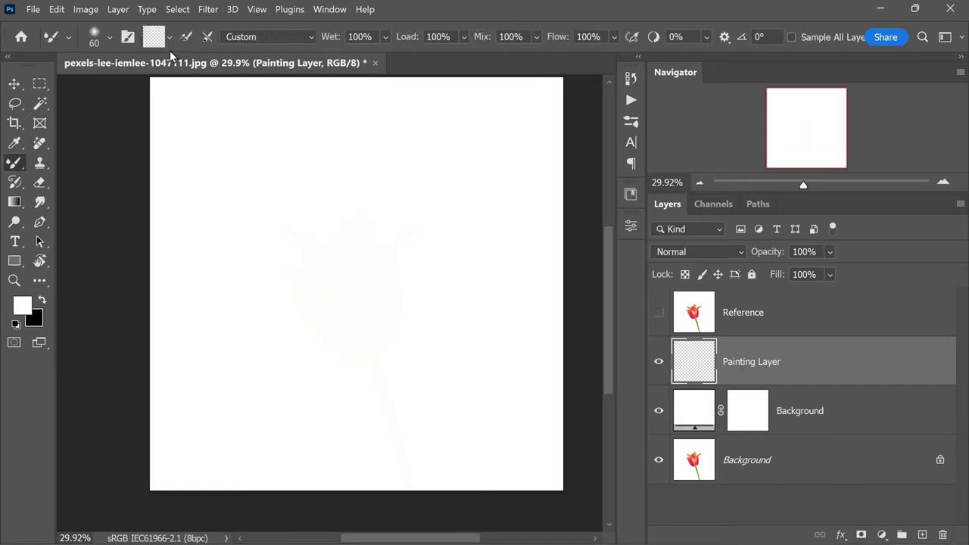
{"action": "left_click", "coordinate": [110, 38]}
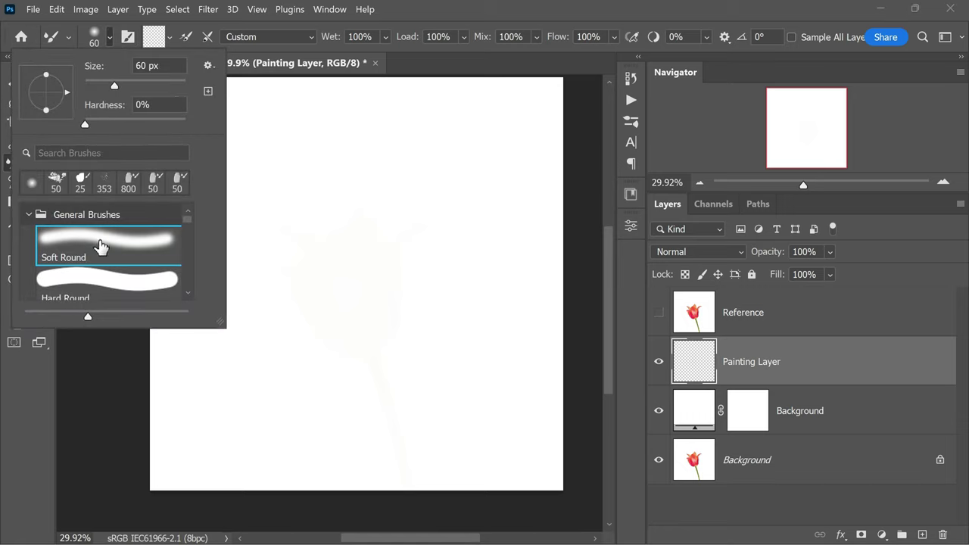
{"action": "left_click", "coordinate": [740, 371]}
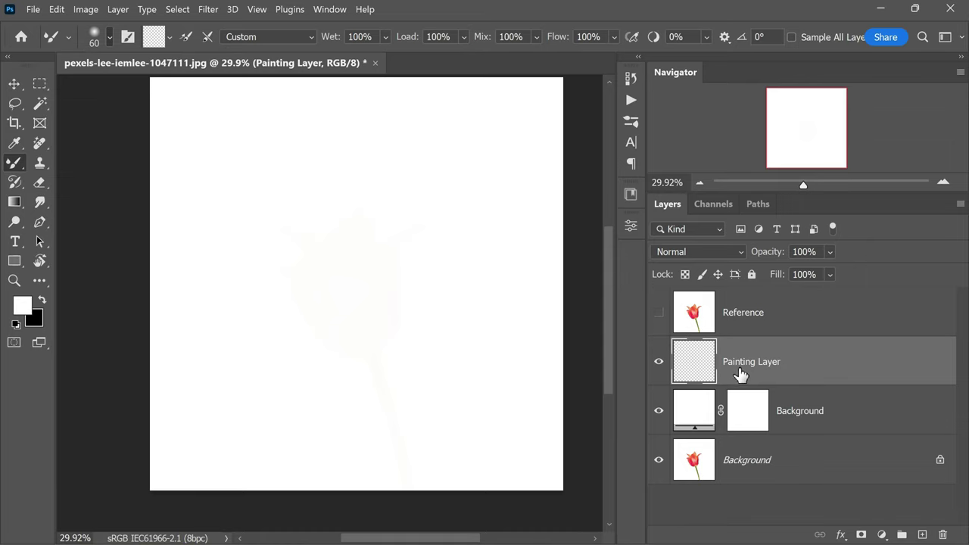
- Clean the paint out of the brush and enable cleaning after every stroke
{"action": "left_click", "coordinate": [170, 39]}
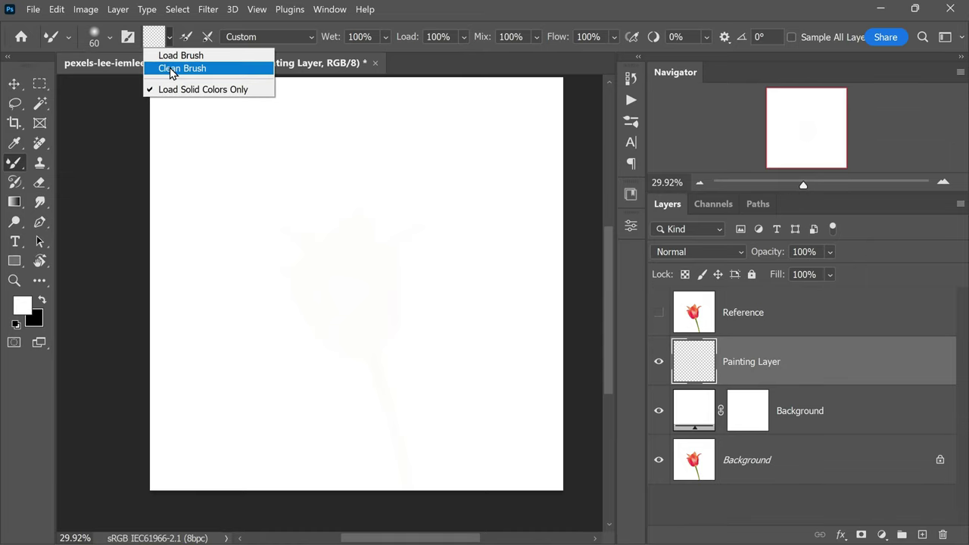
{"action": "left_click", "coordinate": [172, 69]}
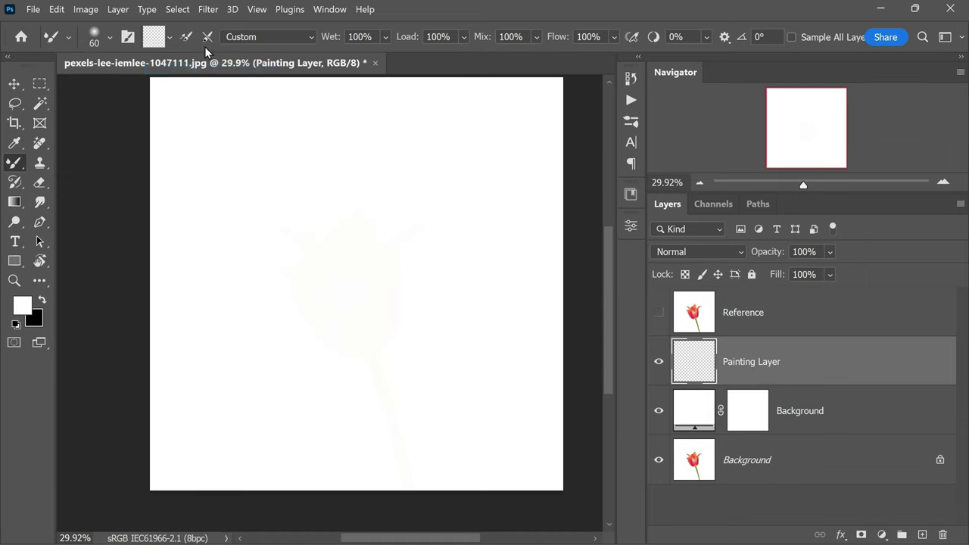
{"action": "left_click", "coordinate": [209, 36]}
- Lower the brush Load to 50% and paint the green tulip stem
{"action": "left_click_drag", "start_coordinate": [376, 39], "coordinate": [359, 40]}
{"action": "left_click", "coordinate": [489, 73]}
{"action": "left_click_drag", "start_coordinate": [388, 413], "coordinate": [389, 418]}
{"action": "left_click_drag", "start_coordinate": [401, 453], "coordinate": [408, 462]}
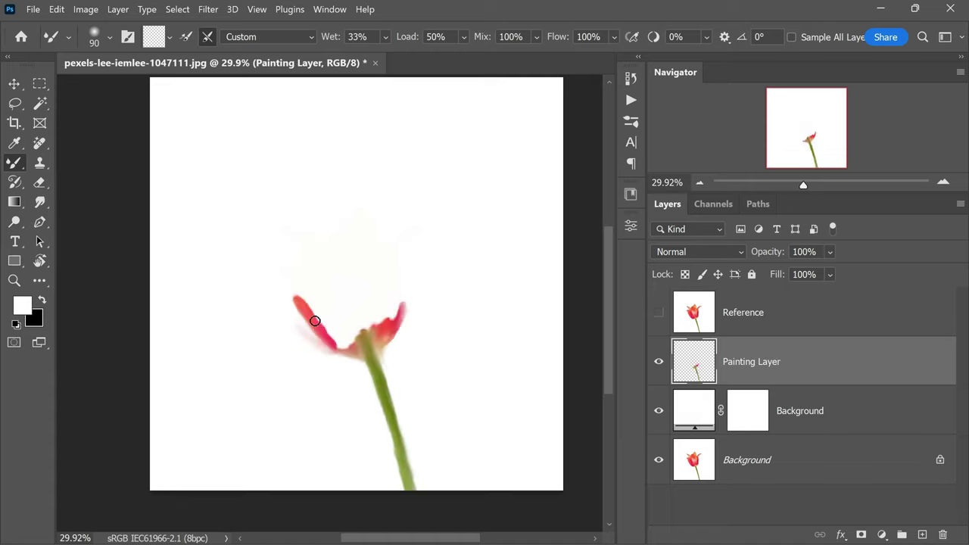
- Paint red and red-orange strokes over the left, right and top petals of the bloom
{"action": "mouse_move", "coordinate": [314, 320]}
{"action": "left_mouse_down"}
{"action": "mouse_move", "coordinate": [352, 350]}
{"action": "mouse_move", "coordinate": [339, 334]}
{"action": "mouse_move", "coordinate": [379, 318]}
{"action": "left_mouse_up"}
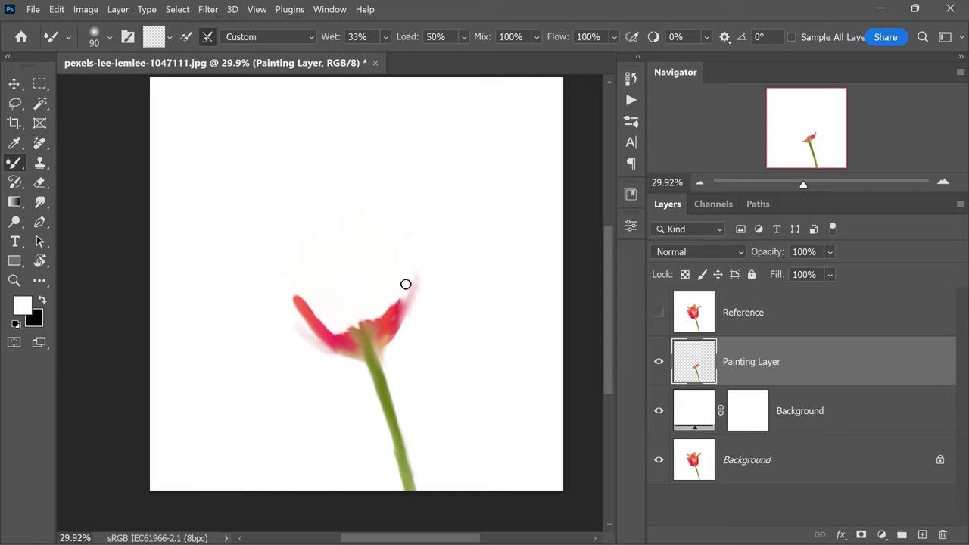
{"action": "left_click_drag", "start_coordinate": [400, 274], "coordinate": [396, 269]}
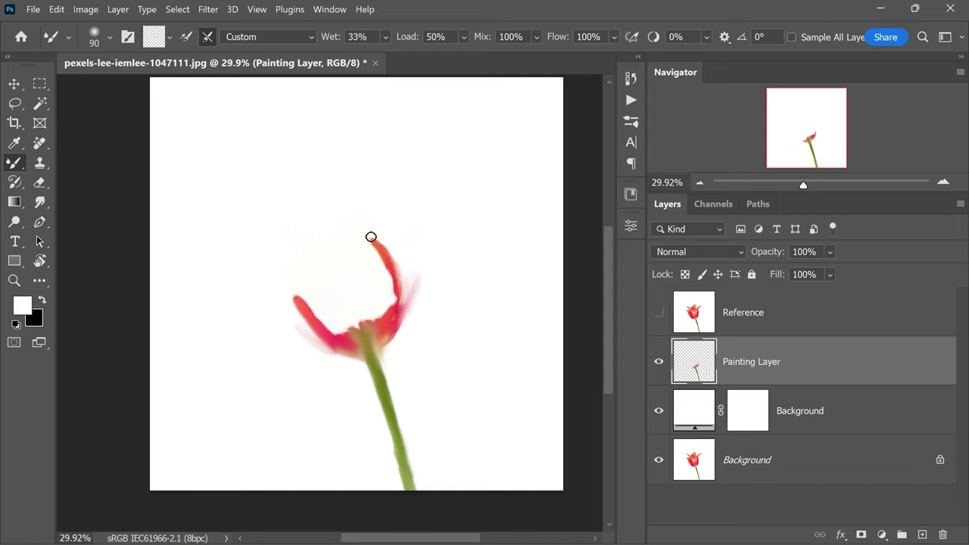
{"action": "left_click_drag", "start_coordinate": [353, 222], "coordinate": [304, 202]}
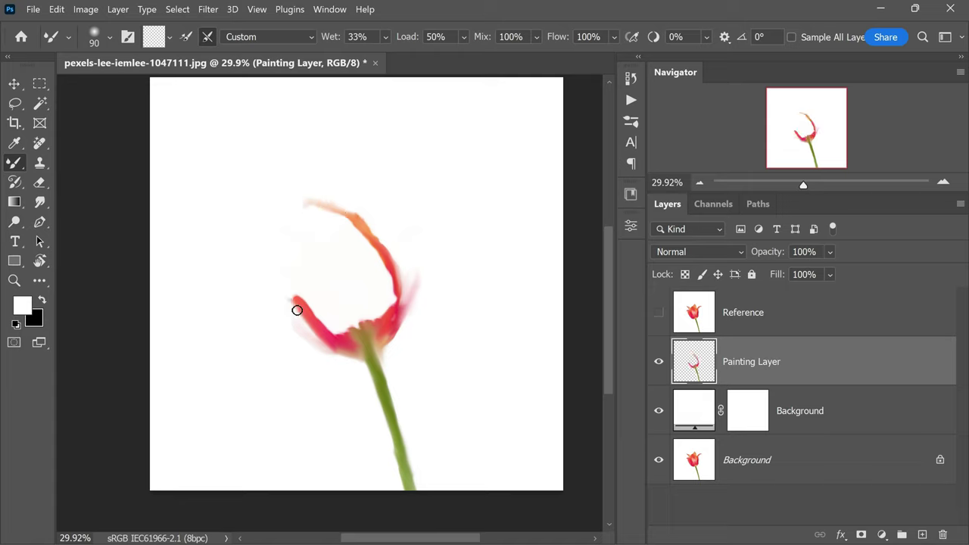
{"action": "mouse_move", "coordinate": [282, 294]}
{"action": "left_mouse_down"}
{"action": "mouse_move", "coordinate": [305, 308]}
{"action": "mouse_move", "coordinate": [302, 284]}
{"action": "mouse_move", "coordinate": [328, 324]}
{"action": "mouse_move", "coordinate": [329, 312]}
{"action": "mouse_move", "coordinate": [376, 326]}
{"action": "mouse_move", "coordinate": [388, 303]}
{"action": "mouse_move", "coordinate": [378, 254]}
{"action": "mouse_move", "coordinate": [379, 275]}
{"action": "mouse_move", "coordinate": [331, 211]}
{"action": "mouse_move", "coordinate": [327, 221]}
{"action": "mouse_move", "coordinate": [362, 259]}
{"action": "mouse_move", "coordinate": [371, 313]}
{"action": "mouse_move", "coordinate": [311, 285]}
{"action": "mouse_move", "coordinate": [275, 245]}
{"action": "mouse_move", "coordinate": [349, 305]}
{"action": "mouse_move", "coordinate": [356, 284]}
{"action": "mouse_move", "coordinate": [307, 210]}
{"action": "mouse_move", "coordinate": [379, 221]}
{"action": "mouse_move", "coordinate": [362, 199]}
{"action": "mouse_move", "coordinate": [403, 253]}
{"action": "mouse_move", "coordinate": [398, 274]}
{"action": "mouse_move", "coordinate": [410, 256]}
{"action": "mouse_move", "coordinate": [412, 272]}
{"action": "mouse_move", "coordinate": [306, 211]}
{"action": "mouse_move", "coordinate": [334, 254]}
{"action": "mouse_move", "coordinate": [306, 266]}
{"action": "mouse_move", "coordinate": [315, 226]}
{"action": "mouse_move", "coordinate": [409, 263]}
{"action": "left_mouse_up"}
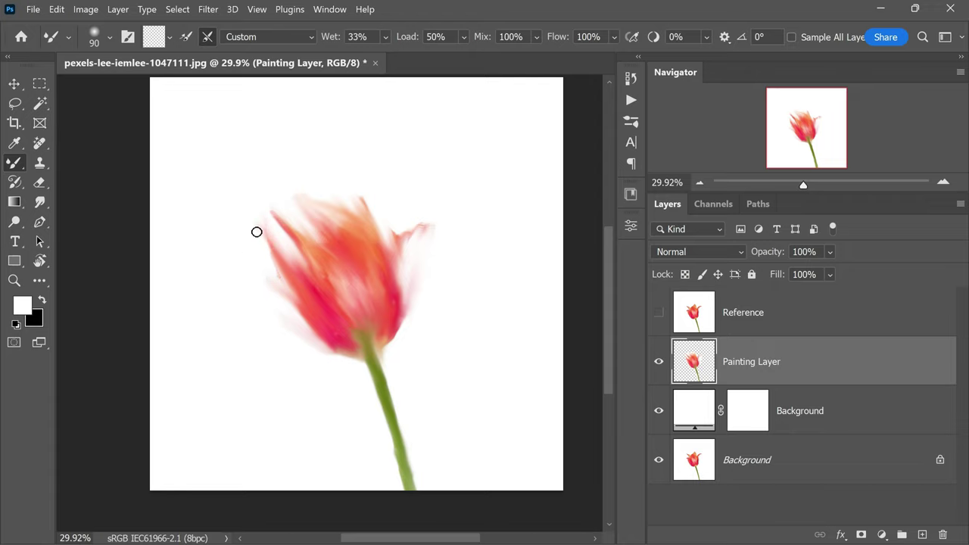
{"action": "mouse_move", "coordinate": [273, 206]}
{"action": "left_mouse_down"}
{"action": "mouse_move", "coordinate": [290, 199]}
{"action": "mouse_move", "coordinate": [333, 227]}
{"action": "left_mouse_up"}
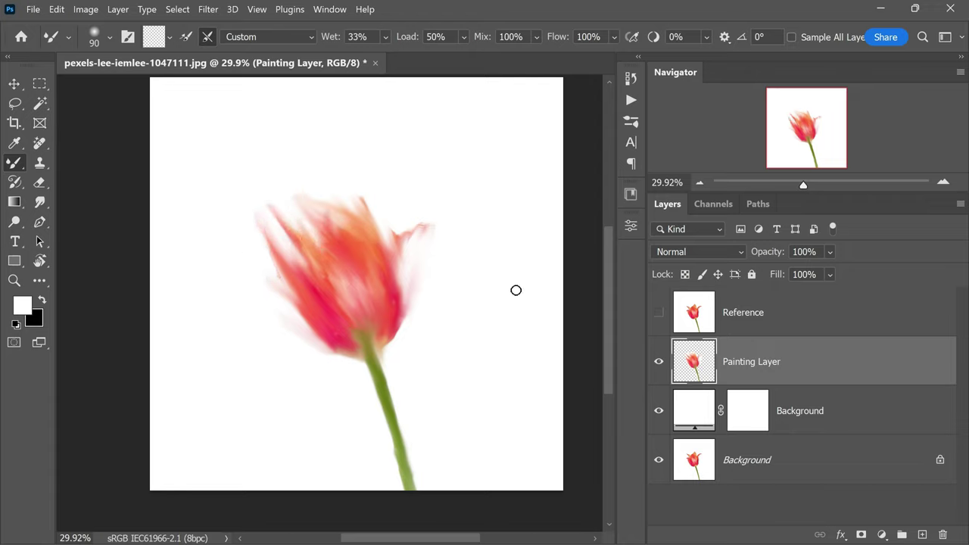
- Toggle Reference on and off repeatedly to compare the painting with the photo
{"action": "left_click", "coordinate": [663, 324]}
{"action": "left_click", "coordinate": [663, 325]}
{"action": "left_click", "coordinate": [663, 324]}
{"action": "left_click", "coordinate": [663, 324]}
{"action": "left_click", "coordinate": [664, 324]}
{"action": "left_click", "coordinate": [663, 324]}
{"action": "left_click", "coordinate": [664, 324]}
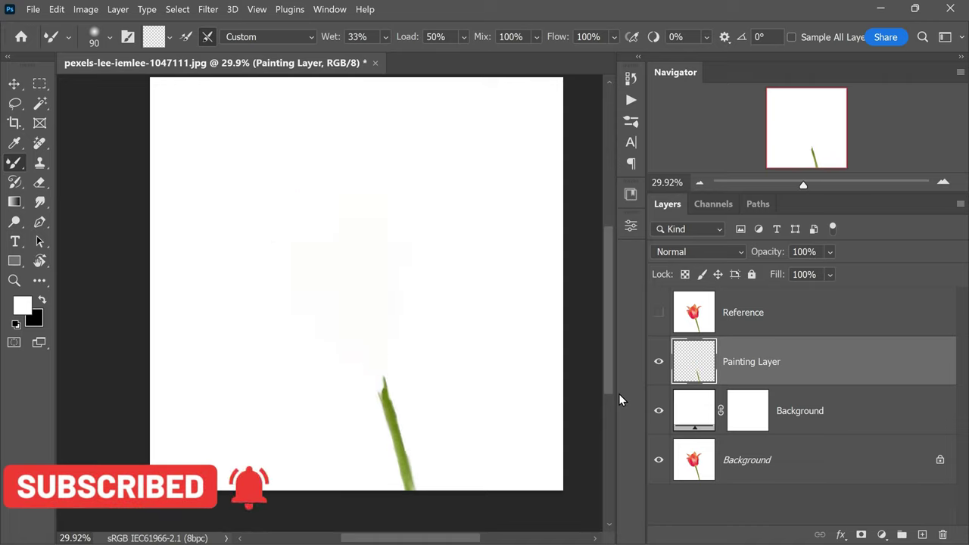
- Show Reference, select it and lower its opacity to 11%
{"action": "left_click", "coordinate": [659, 312]}
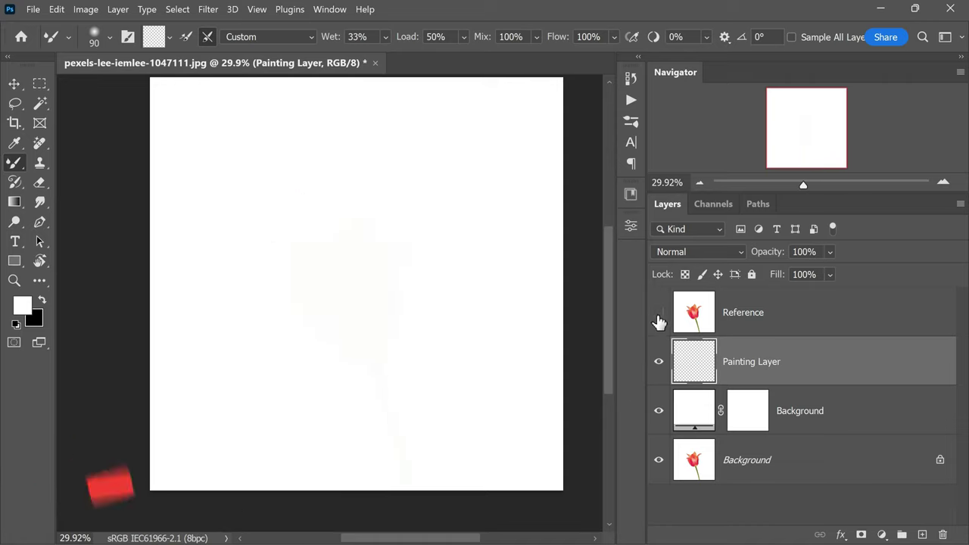
{"action": "left_click", "coordinate": [733, 317]}
{"action": "left_click_drag", "start_coordinate": [776, 251], "coordinate": [711, 259]}
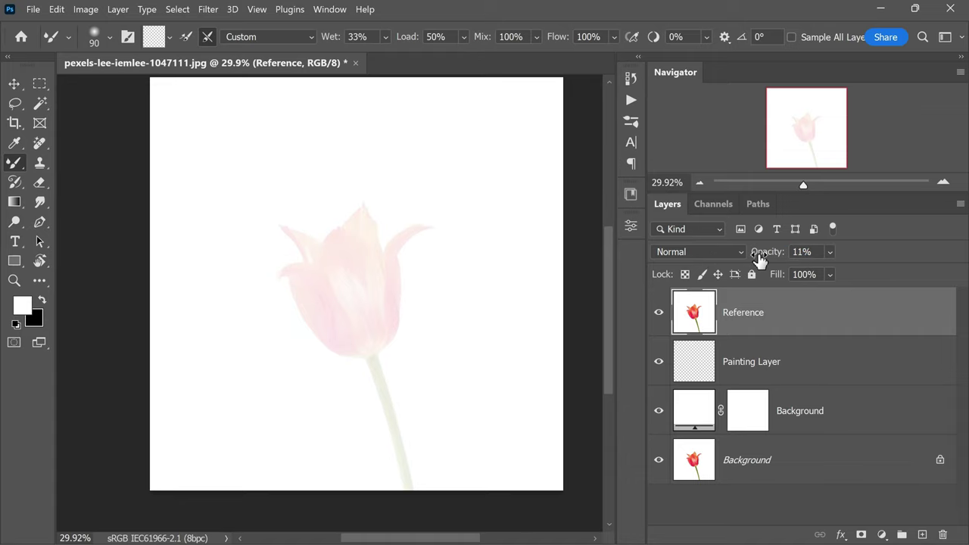
- On Painting Layer, zoom in and paint green strokes from the lower stem up to the bloom
{"action": "left_click", "coordinate": [695, 367]}
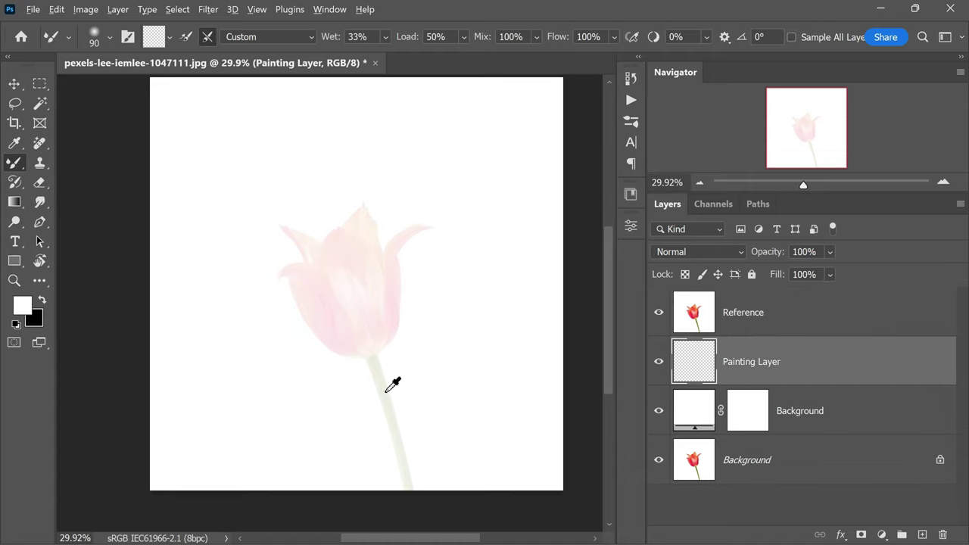
{"action": "scroll", "coordinate": [396, 390], "scroll_direction": "up", "scroll_amount": 5}
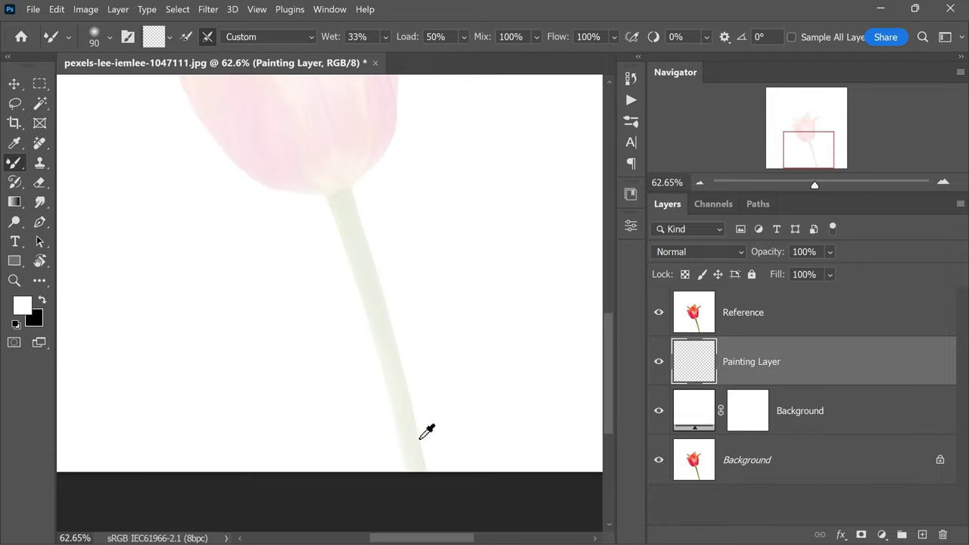
{"action": "mouse_move", "coordinate": [424, 474]}
{"action": "left_mouse_down"}
{"action": "mouse_move", "coordinate": [412, 446]}
{"action": "mouse_move", "coordinate": [416, 469]}
{"action": "left_mouse_up"}
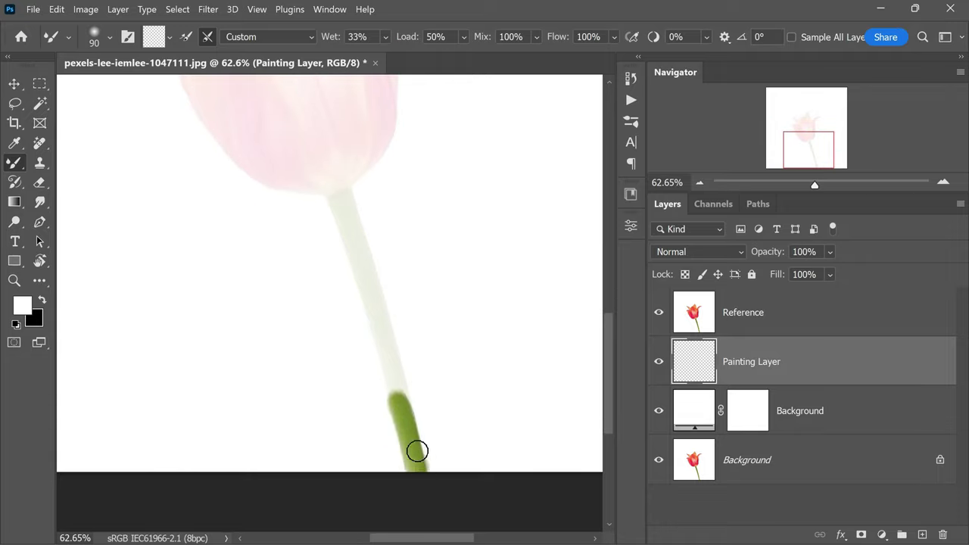
{"action": "mouse_move", "coordinate": [409, 434]}
{"action": "left_mouse_down"}
{"action": "mouse_move", "coordinate": [371, 308]}
{"action": "mouse_move", "coordinate": [368, 325]}
{"action": "left_mouse_up"}
{"action": "mouse_move", "coordinate": [393, 394]}
{"action": "left_mouse_down"}
{"action": "mouse_move", "coordinate": [371, 288]}
{"action": "mouse_move", "coordinate": [371, 307]}
{"action": "left_mouse_up"}
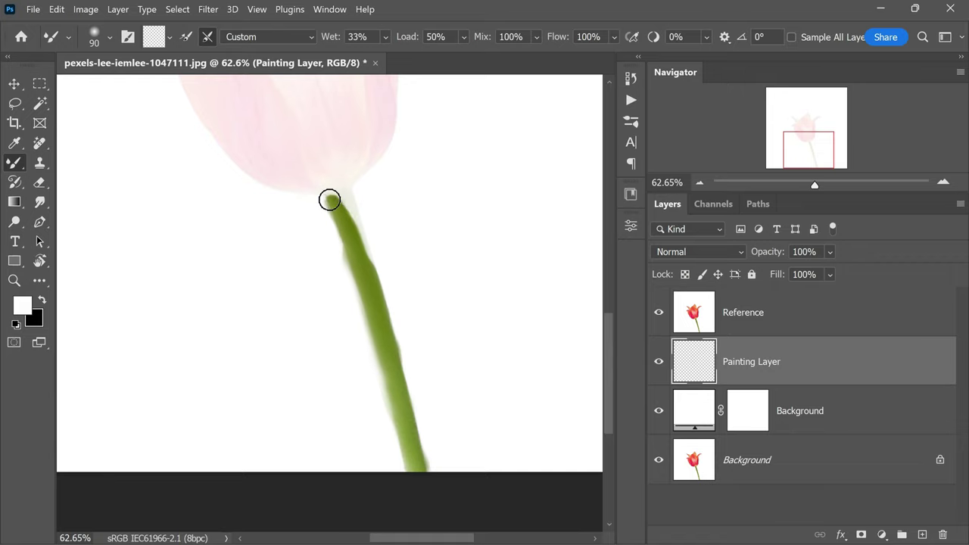
- Finish the stem, shrink the brush with [, and paint red edges down both outer petals
{"action": "left_click_drag", "start_coordinate": [331, 199], "coordinate": [402, 426]}
{"action": "scroll", "coordinate": [167, 257], "scroll_direction": "up", "scroll_amount": 3}
{"action": "scroll", "coordinate": [131, 206], "scroll_direction": "up", "scroll_amount": 2}
{"action": "key", "text": "bracketleft"}
{"action": "key", "text": "bracketleft"}
{"action": "key", "text": "bracketleft"}
{"action": "key", "text": "bracketleft"}
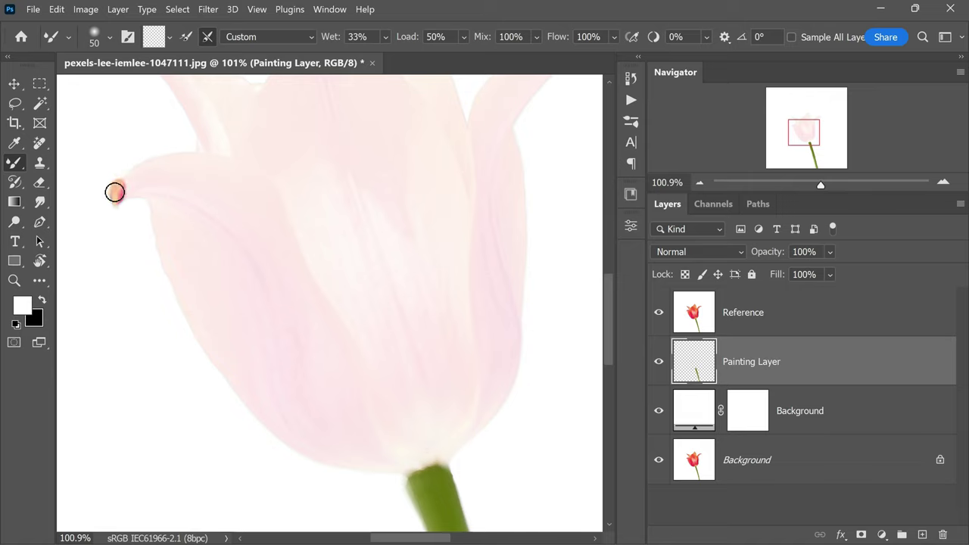
{"action": "mouse_move", "coordinate": [119, 182]}
{"action": "left_mouse_down"}
{"action": "mouse_move", "coordinate": [191, 156]}
{"action": "mouse_move", "coordinate": [239, 161]}
{"action": "mouse_move", "coordinate": [262, 181]}
{"action": "mouse_move", "coordinate": [373, 384]}
{"action": "mouse_move", "coordinate": [175, 199]}
{"action": "mouse_move", "coordinate": [242, 243]}
{"action": "mouse_move", "coordinate": [305, 439]}
{"action": "left_mouse_up"}
{"action": "scroll", "coordinate": [304, 439], "scroll_direction": "down", "scroll_amount": 1}
{"action": "left_click_drag", "start_coordinate": [411, 141], "coordinate": [415, 404]}
- Paint orange lines along the petal edges and fill the white gap in the left petal
{"action": "scroll", "coordinate": [448, 227], "scroll_direction": "up", "scroll_amount": 1}
{"action": "mouse_move", "coordinate": [446, 160]}
{"action": "left_mouse_down"}
{"action": "mouse_move", "coordinate": [430, 246]}
{"action": "mouse_move", "coordinate": [458, 328]}
{"action": "left_mouse_up"}
{"action": "scroll", "coordinate": [422, 302], "scroll_direction": "up", "scroll_amount": 3}
{"action": "mouse_move", "coordinate": [283, 150]}
{"action": "left_mouse_down"}
{"action": "mouse_move", "coordinate": [333, 170]}
{"action": "mouse_move", "coordinate": [392, 241]}
{"action": "left_mouse_up"}
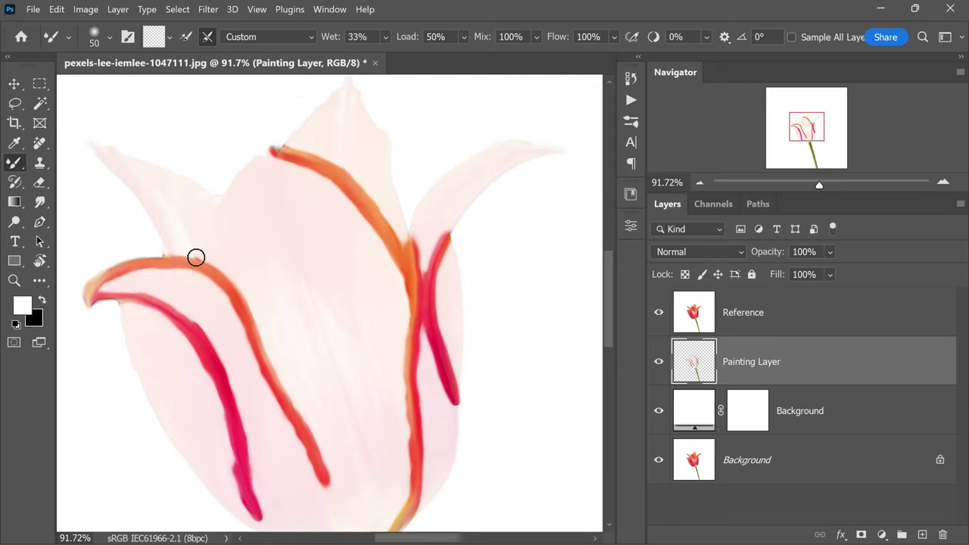
{"action": "mouse_move", "coordinate": [196, 258]}
{"action": "left_mouse_down"}
{"action": "mouse_move", "coordinate": [251, 161]}
{"action": "mouse_move", "coordinate": [278, 154]}
{"action": "left_mouse_up"}
{"action": "mouse_move", "coordinate": [162, 240]}
{"action": "left_mouse_down"}
{"action": "mouse_move", "coordinate": [84, 142]}
{"action": "mouse_move", "coordinate": [207, 192]}
{"action": "mouse_move", "coordinate": [209, 200]}
{"action": "mouse_move", "coordinate": [121, 161]}
{"action": "mouse_move", "coordinate": [173, 195]}
{"action": "mouse_move", "coordinate": [189, 252]}
{"action": "mouse_move", "coordinate": [191, 228]}
{"action": "left_mouse_up"}
{"action": "left_click_drag", "start_coordinate": [138, 187], "coordinate": [182, 254]}
- Paint orange along the right petal's upper edge and blend further strokes across the bloom
{"action": "scroll", "coordinate": [370, 291], "scroll_direction": "down", "scroll_amount": 3}
{"action": "mouse_move", "coordinate": [432, 236]}
{"action": "left_mouse_down"}
{"action": "mouse_move", "coordinate": [427, 389]}
{"action": "mouse_move", "coordinate": [441, 381]}
{"action": "mouse_move", "coordinate": [449, 333]}
{"action": "mouse_move", "coordinate": [434, 295]}
{"action": "left_mouse_up"}
{"action": "scroll", "coordinate": [445, 255], "scroll_direction": "up", "scroll_amount": 1}
{"action": "mouse_move", "coordinate": [455, 215]}
{"action": "left_mouse_down"}
{"action": "mouse_move", "coordinate": [457, 320]}
{"action": "mouse_move", "coordinate": [447, 206]}
{"action": "left_mouse_up"}
{"action": "scroll", "coordinate": [447, 206], "scroll_direction": "up", "scroll_amount": 3}
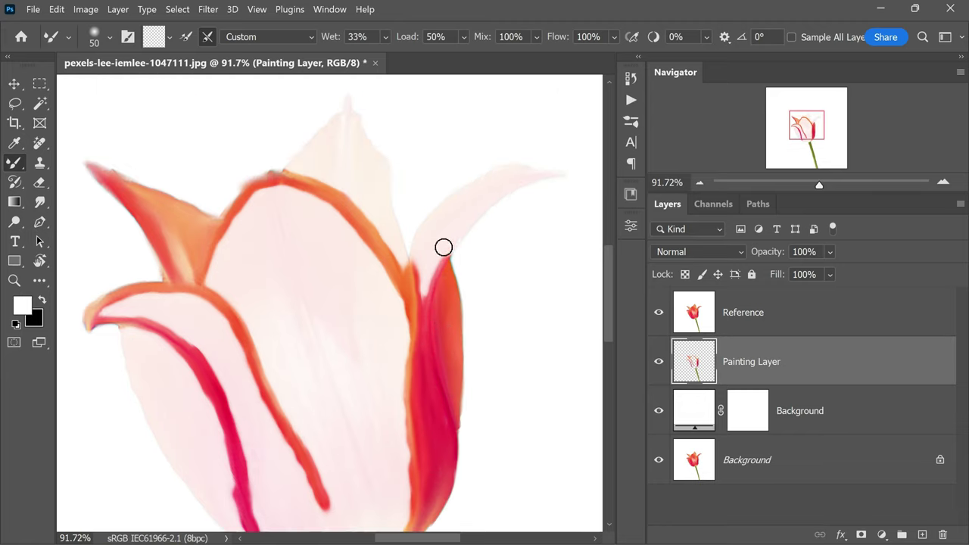
{"action": "mouse_move", "coordinate": [437, 258]}
{"action": "left_mouse_down"}
{"action": "mouse_move", "coordinate": [426, 228]}
{"action": "mouse_move", "coordinate": [457, 196]}
{"action": "mouse_move", "coordinate": [494, 170]}
{"action": "mouse_move", "coordinate": [541, 170]}
{"action": "mouse_move", "coordinate": [494, 188]}
{"action": "mouse_move", "coordinate": [502, 180]}
{"action": "mouse_move", "coordinate": [448, 223]}
{"action": "mouse_move", "coordinate": [424, 298]}
{"action": "mouse_move", "coordinate": [460, 212]}
{"action": "mouse_move", "coordinate": [438, 265]}
{"action": "mouse_move", "coordinate": [462, 230]}
{"action": "mouse_move", "coordinate": [545, 169]}
{"action": "left_mouse_up"}
{"action": "scroll", "coordinate": [502, 171], "scroll_direction": "down", "scroll_amount": 2}
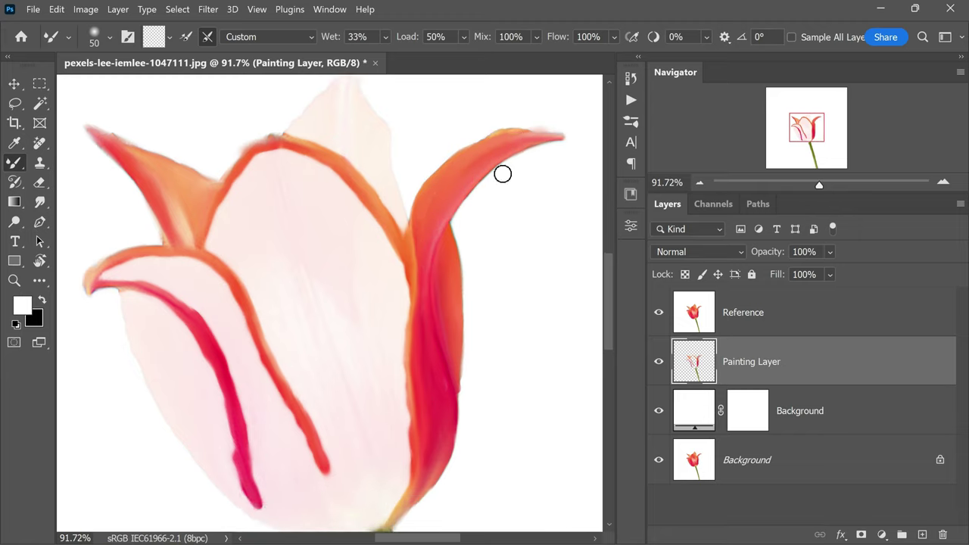
{"action": "scroll", "coordinate": [242, 329], "scroll_direction": "up", "scroll_amount": 2}
{"action": "scroll", "coordinate": [159, 175], "scroll_direction": "up", "scroll_amount": 3}
{"action": "mouse_move", "coordinate": [158, 175]}
{"action": "left_mouse_down"}
{"action": "mouse_move", "coordinate": [226, 219]}
{"action": "mouse_move", "coordinate": [280, 294]}
{"action": "mouse_move", "coordinate": [308, 349]}
{"action": "mouse_move", "coordinate": [321, 445]}
{"action": "mouse_move", "coordinate": [289, 363]}
{"action": "mouse_move", "coordinate": [174, 205]}
{"action": "mouse_move", "coordinate": [195, 298]}
{"action": "mouse_move", "coordinate": [272, 429]}
{"action": "mouse_move", "coordinate": [305, 455]}
{"action": "mouse_move", "coordinate": [313, 440]}
{"action": "mouse_move", "coordinate": [214, 281]}
{"action": "mouse_move", "coordinate": [278, 375]}
{"action": "mouse_move", "coordinate": [244, 266]}
{"action": "mouse_move", "coordinate": [273, 253]}
{"action": "left_mouse_up"}
{"action": "scroll", "coordinate": [272, 238], "scroll_direction": "down", "scroll_amount": 3}
{"action": "scroll", "coordinate": [273, 238], "scroll_direction": "down", "scroll_amount": 3}
{"action": "mouse_move", "coordinate": [321, 343]}
{"action": "left_mouse_down"}
{"action": "mouse_move", "coordinate": [422, 385]}
{"action": "mouse_move", "coordinate": [537, 398]}
{"action": "left_mouse_up"}
- Blend colour where the bloom meets the stem and darken the centre petal's highlight with red lines
{"action": "scroll", "coordinate": [314, 293], "scroll_direction": "down", "scroll_amount": 5}
{"action": "scroll", "coordinate": [333, 331], "scroll_direction": "up", "scroll_amount": 2}
{"action": "mouse_move", "coordinate": [334, 331]}
{"action": "left_mouse_down"}
{"action": "mouse_move", "coordinate": [376, 313]}
{"action": "mouse_move", "coordinate": [288, 325]}
{"action": "mouse_move", "coordinate": [273, 310]}
{"action": "mouse_move", "coordinate": [313, 334]}
{"action": "mouse_move", "coordinate": [301, 298]}
{"action": "left_mouse_up"}
{"action": "scroll", "coordinate": [314, 229], "scroll_direction": "up", "scroll_amount": 3}
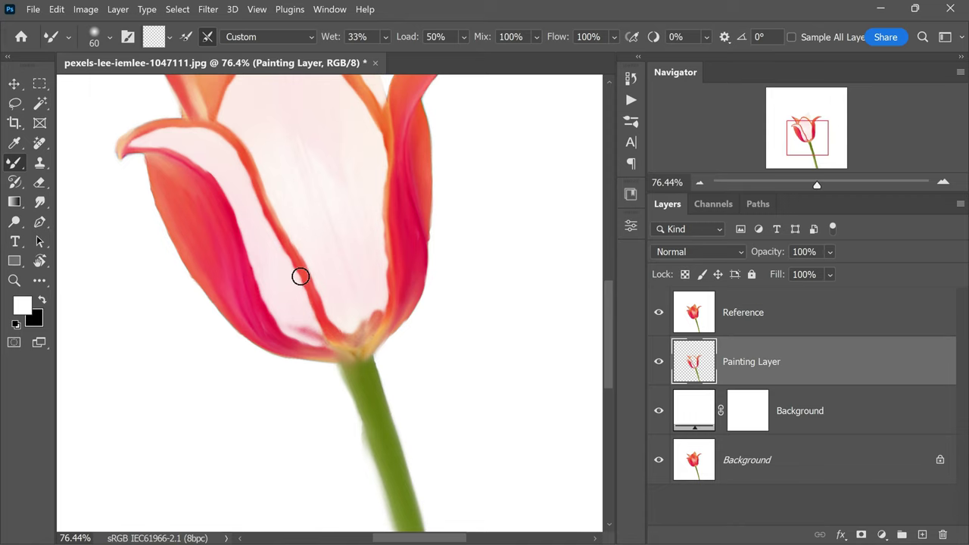
{"action": "mouse_move", "coordinate": [270, 97]}
{"action": "left_mouse_down"}
{"action": "mouse_move", "coordinate": [326, 282]}
{"action": "mouse_move", "coordinate": [356, 347]}
{"action": "mouse_move", "coordinate": [381, 336]}
{"action": "mouse_move", "coordinate": [280, 101]}
{"action": "mouse_move", "coordinate": [372, 350]}
{"action": "mouse_move", "coordinate": [329, 220]}
{"action": "mouse_move", "coordinate": [355, 263]}
{"action": "mouse_move", "coordinate": [379, 268]}
{"action": "mouse_move", "coordinate": [364, 295]}
{"action": "mouse_move", "coordinate": [388, 274]}
{"action": "mouse_move", "coordinate": [364, 249]}
{"action": "mouse_move", "coordinate": [295, 111]}
{"action": "mouse_move", "coordinate": [348, 152]}
{"action": "mouse_move", "coordinate": [360, 217]}
{"action": "mouse_move", "coordinate": [315, 137]}
{"action": "left_mouse_up"}
{"action": "mouse_move", "coordinate": [264, 102]}
{"action": "left_mouse_down"}
{"action": "mouse_move", "coordinate": [224, 189]}
{"action": "mouse_move", "coordinate": [336, 368]}
{"action": "mouse_move", "coordinate": [308, 282]}
{"action": "mouse_move", "coordinate": [324, 324]}
{"action": "mouse_move", "coordinate": [319, 277]}
{"action": "mouse_move", "coordinate": [308, 302]}
{"action": "mouse_move", "coordinate": [277, 225]}
{"action": "mouse_move", "coordinate": [305, 246]}
{"action": "mouse_move", "coordinate": [234, 171]}
{"action": "mouse_move", "coordinate": [276, 223]}
{"action": "mouse_move", "coordinate": [256, 188]}
{"action": "mouse_move", "coordinate": [232, 178]}
{"action": "mouse_move", "coordinate": [231, 164]}
{"action": "mouse_move", "coordinate": [272, 124]}
{"action": "mouse_move", "coordinate": [248, 162]}
{"action": "mouse_move", "coordinate": [229, 165]}
{"action": "mouse_move", "coordinate": [237, 141]}
{"action": "mouse_move", "coordinate": [274, 166]}
{"action": "mouse_move", "coordinate": [245, 125]}
{"action": "mouse_move", "coordinate": [255, 178]}
{"action": "left_mouse_up"}
- Cover the left petal's white tip and streak in orange-red, then paint the centre tip orange
{"action": "mouse_move", "coordinate": [132, 204]}
{"action": "left_mouse_down"}
{"action": "mouse_move", "coordinate": [213, 194]}
{"action": "mouse_move", "coordinate": [152, 203]}
{"action": "mouse_move", "coordinate": [201, 205]}
{"action": "mouse_move", "coordinate": [294, 326]}
{"action": "mouse_move", "coordinate": [280, 331]}
{"action": "mouse_move", "coordinate": [240, 271]}
{"action": "mouse_move", "coordinate": [281, 357]}
{"action": "mouse_move", "coordinate": [318, 400]}
{"action": "mouse_move", "coordinate": [241, 284]}
{"action": "mouse_move", "coordinate": [273, 303]}
{"action": "mouse_move", "coordinate": [296, 380]}
{"action": "mouse_move", "coordinate": [329, 412]}
{"action": "mouse_move", "coordinate": [357, 381]}
{"action": "left_mouse_up"}
{"action": "mouse_move", "coordinate": [176, 205]}
{"action": "left_mouse_down"}
{"action": "mouse_move", "coordinate": [236, 258]}
{"action": "mouse_move", "coordinate": [245, 286]}
{"action": "left_mouse_up"}
{"action": "scroll", "coordinate": [277, 221], "scroll_direction": "up", "scroll_amount": 2}
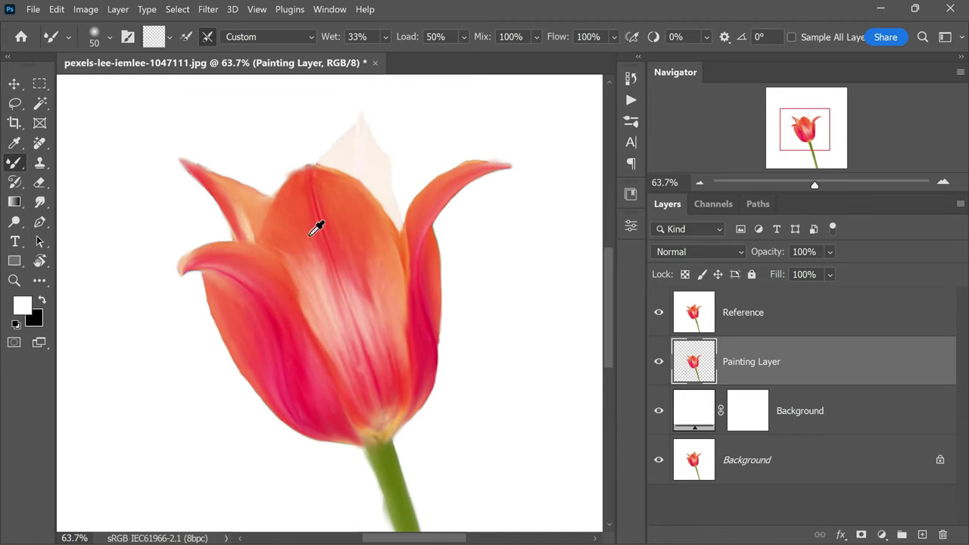
{"action": "mouse_move", "coordinate": [349, 111]}
{"action": "left_mouse_down"}
{"action": "mouse_move", "coordinate": [362, 167]}
{"action": "mouse_move", "coordinate": [350, 142]}
{"action": "mouse_move", "coordinate": [401, 220]}
{"action": "left_mouse_up"}
{"action": "scroll", "coordinate": [400, 221], "scroll_direction": "up", "scroll_amount": 1}
{"action": "mouse_move", "coordinate": [288, 183]}
{"action": "left_mouse_down"}
{"action": "mouse_move", "coordinate": [344, 125]}
{"action": "mouse_move", "coordinate": [338, 193]}
{"action": "mouse_move", "coordinate": [351, 135]}
{"action": "left_mouse_up"}
{"action": "scroll", "coordinate": [351, 136], "scroll_direction": "up", "scroll_amount": 1}
{"action": "mouse_move", "coordinate": [337, 203]}
{"action": "left_mouse_down"}
{"action": "mouse_move", "coordinate": [357, 161]}
{"action": "mouse_move", "coordinate": [386, 220]}
{"action": "mouse_move", "coordinate": [362, 148]}
{"action": "mouse_move", "coordinate": [380, 186]}
{"action": "left_mouse_up"}
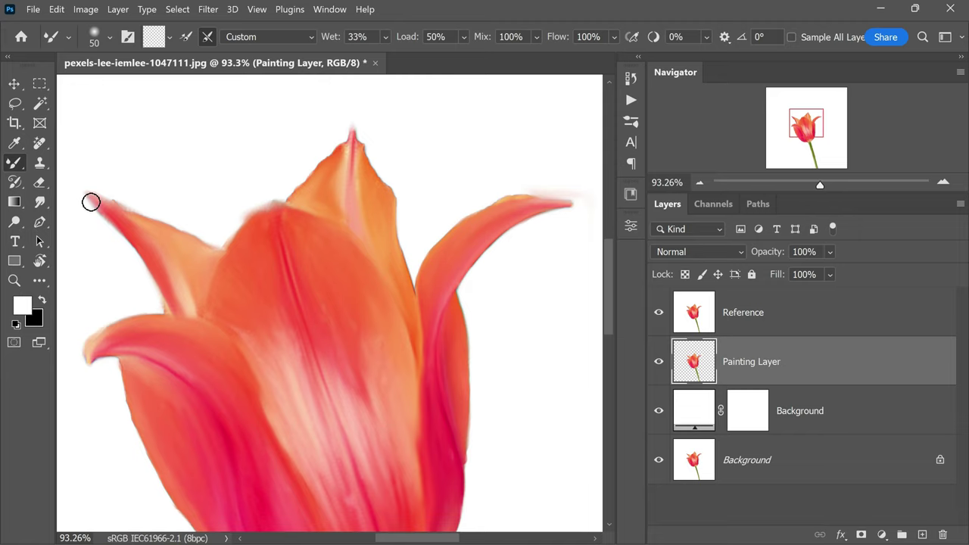
{"action": "scroll", "coordinate": [346, 189], "scroll_direction": "down", "scroll_amount": 6}
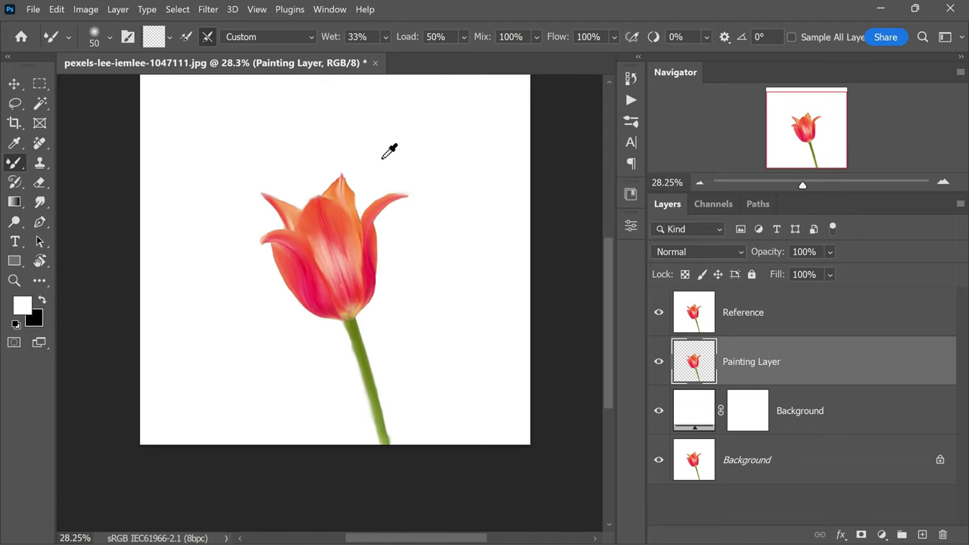
{"action": "scroll", "coordinate": [395, 432], "scroll_direction": "up", "scroll_amount": 2}
{"action": "scroll", "coordinate": [360, 369], "scroll_direction": "up", "scroll_amount": 3}
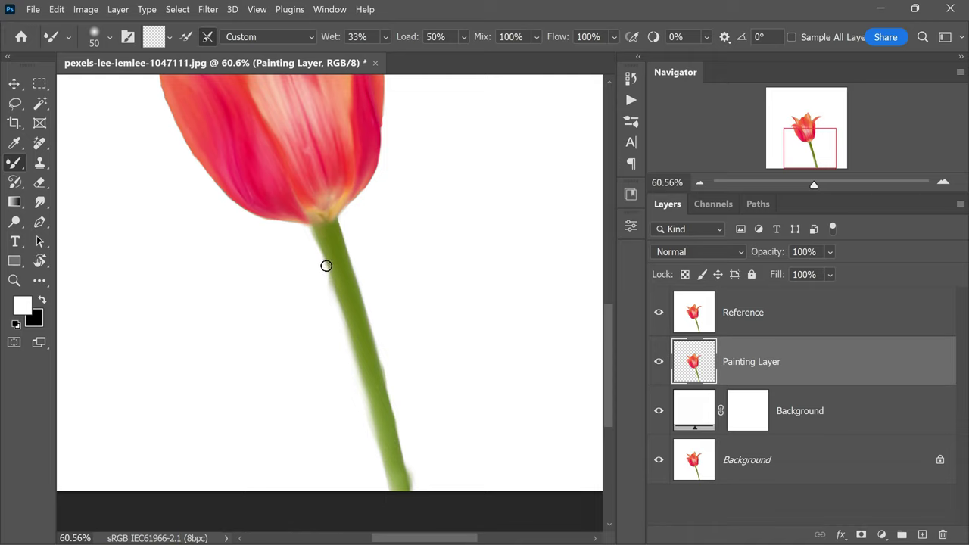
{"action": "scroll", "coordinate": [403, 328], "scroll_direction": "down", "scroll_amount": 4}
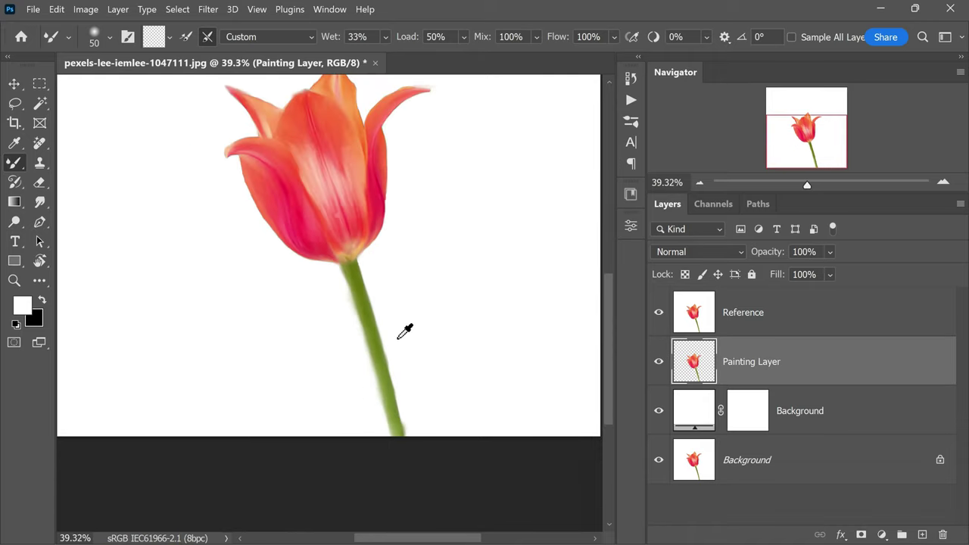
{"action": "scroll", "coordinate": [381, 281], "scroll_direction": "up", "scroll_amount": 2}
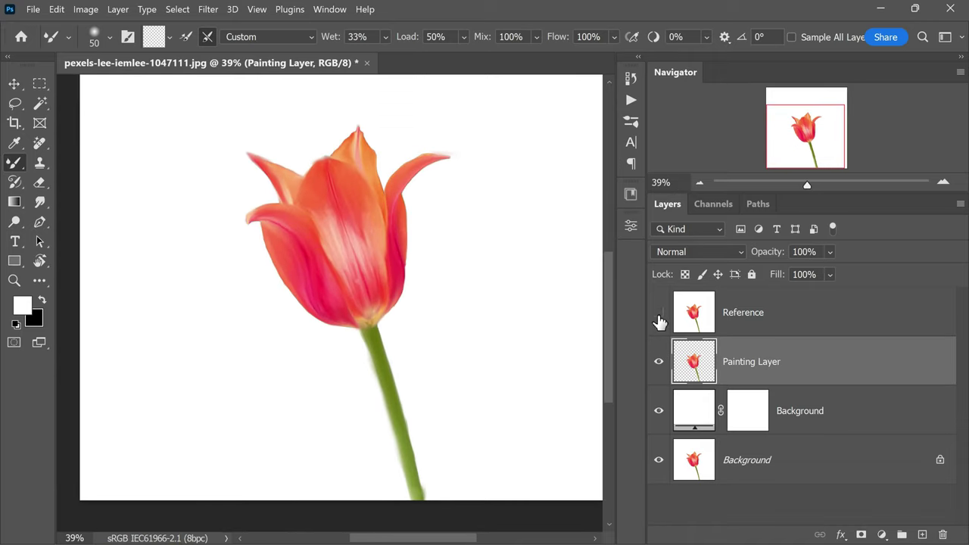
{"action": "left_click", "coordinate": [658, 460], "text": "alt"}
{"action": "left_click", "coordinate": [659, 459], "text": "alt"}
{"action": "left_click", "coordinate": [659, 460], "text": "alt"}
{"action": "left_click", "coordinate": [659, 460], "text": "alt"}
{"action": "scroll", "coordinate": [396, 303], "scroll_direction": "up", "scroll_amount": 5}
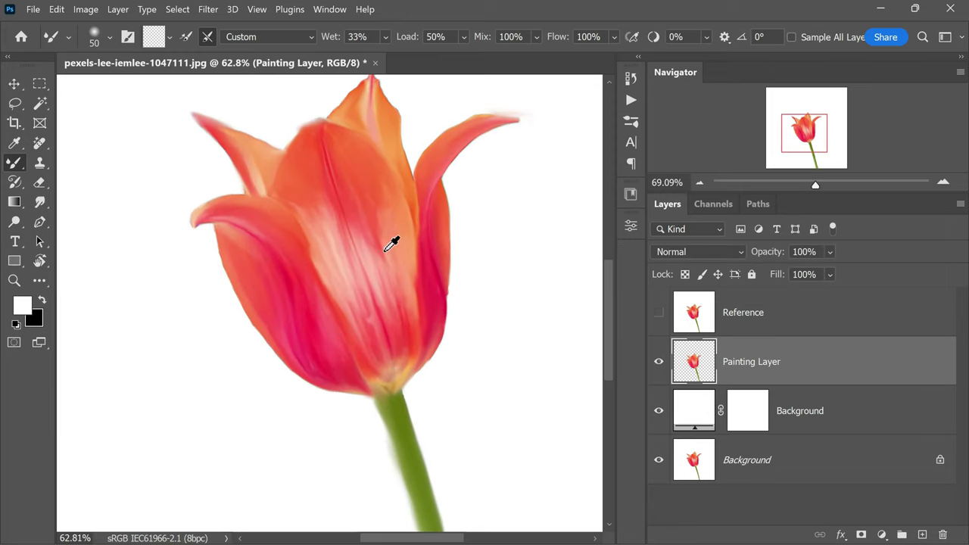
{"action": "scroll", "coordinate": [422, 268], "scroll_direction": "down", "scroll_amount": 3}
{"action": "scroll", "coordinate": [465, 296], "scroll_direction": "up", "scroll_amount": 2}
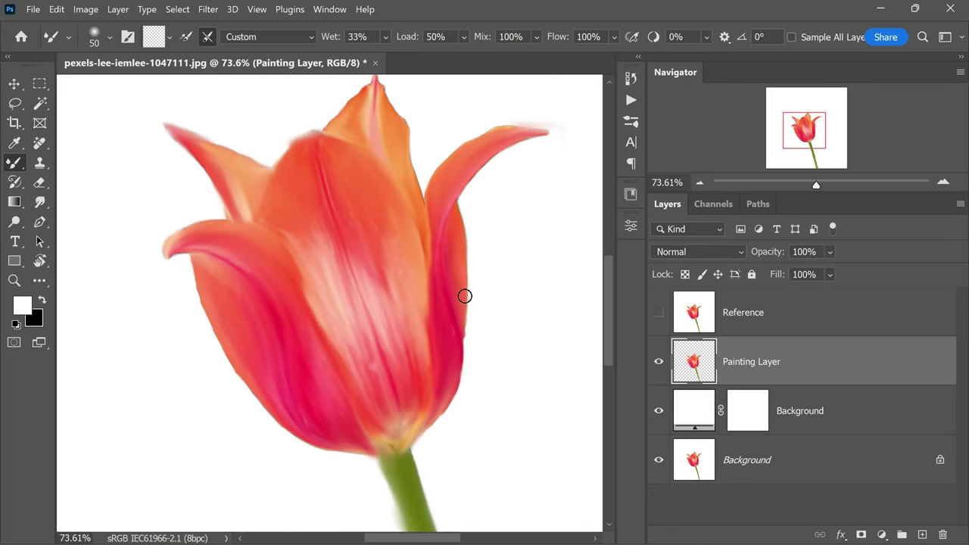
{"action": "left_click", "coordinate": [660, 467], "text": "alt"}
{"action": "left_click", "coordinate": [659, 465], "text": "alt"}
{"action": "left_click", "coordinate": [659, 464], "text": "alt"}
{"action": "left_click", "coordinate": [658, 465], "text": "alt"}
{"action": "scroll", "coordinate": [365, 202], "scroll_direction": "down", "scroll_amount": 4}
{"action": "scroll", "coordinate": [462, 266], "scroll_direction": "up", "scroll_amount": 1}
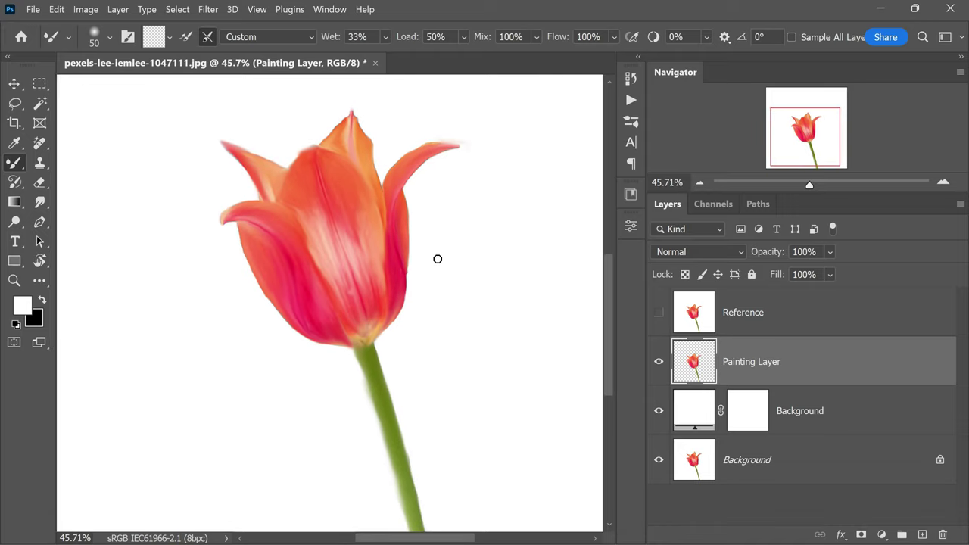